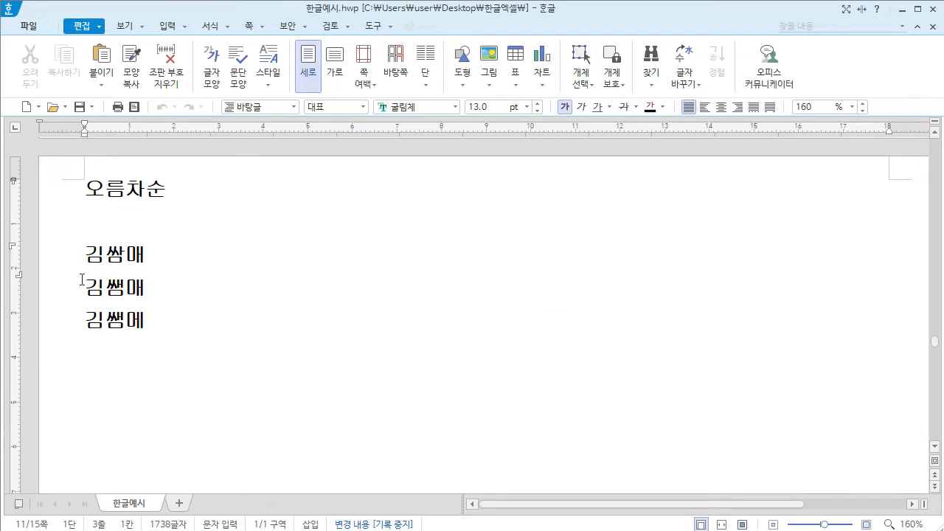
# Select the first syllables of the three name lines under the 오름차순 heading to compare them syllable by syllable.
pyautogui.moveTo(83, 246); pyautogui.dragTo(96, 341)
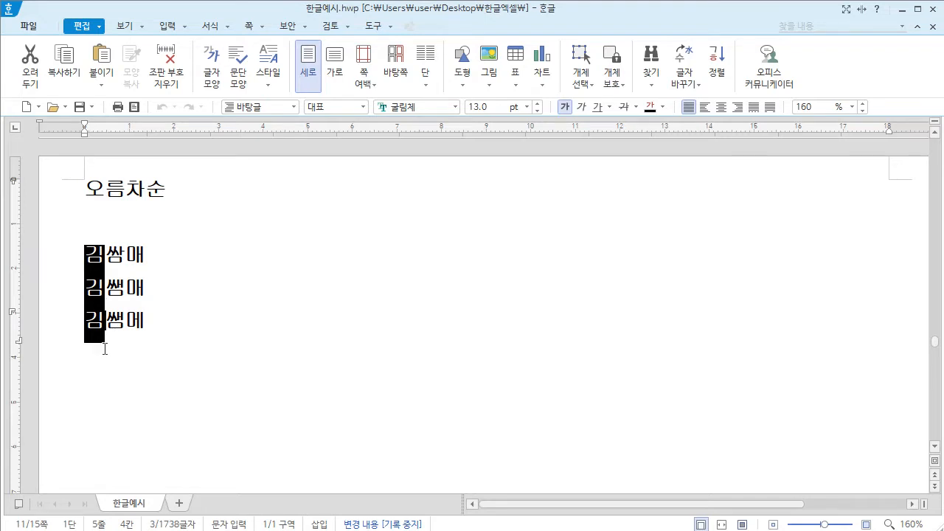
pyautogui.hotkey('shift', 'Right')
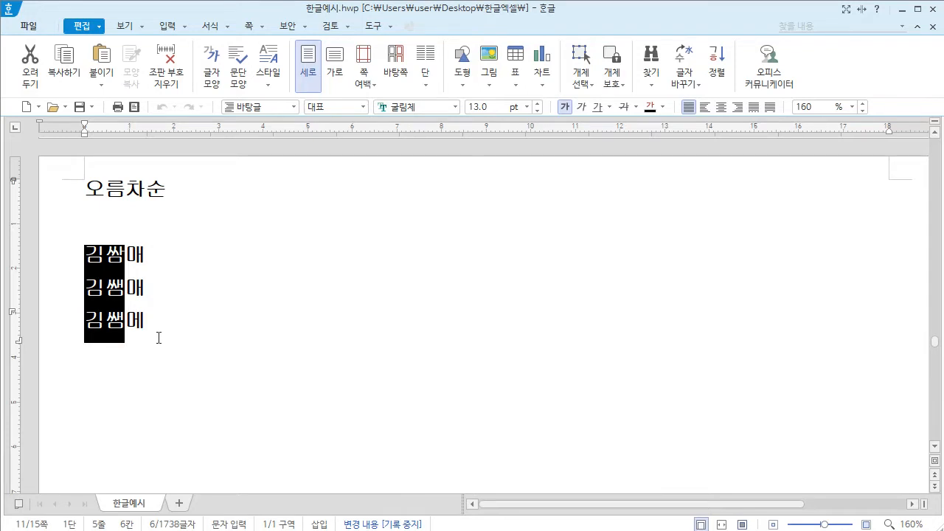
pyautogui.hotkey('shift', 'Right')
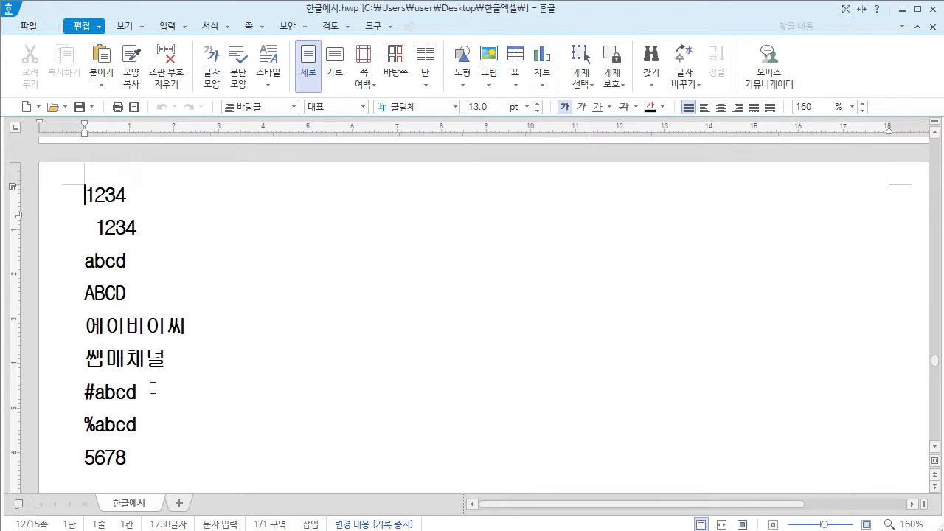
# Sort the nine lines from 1234 to 5678 by paragraph (문단) in the 글자(가나다) format.
pyautogui.moveTo(81, 189); pyautogui.dragTo(127, 463)
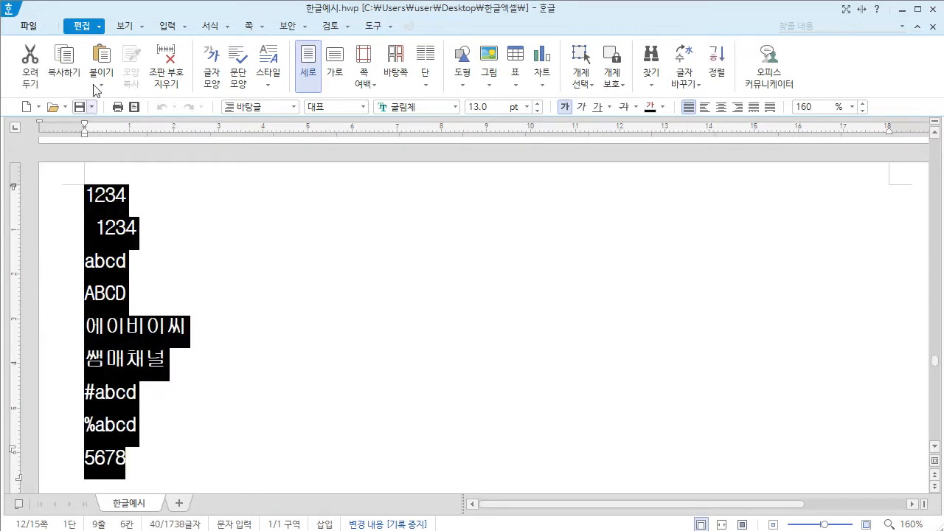
pyautogui.click(101, 31)
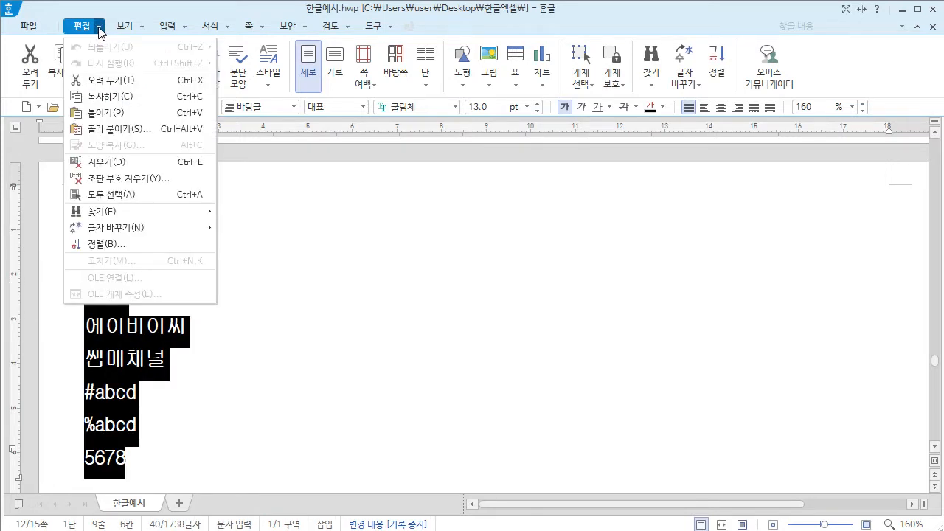
pyautogui.click(107, 246)
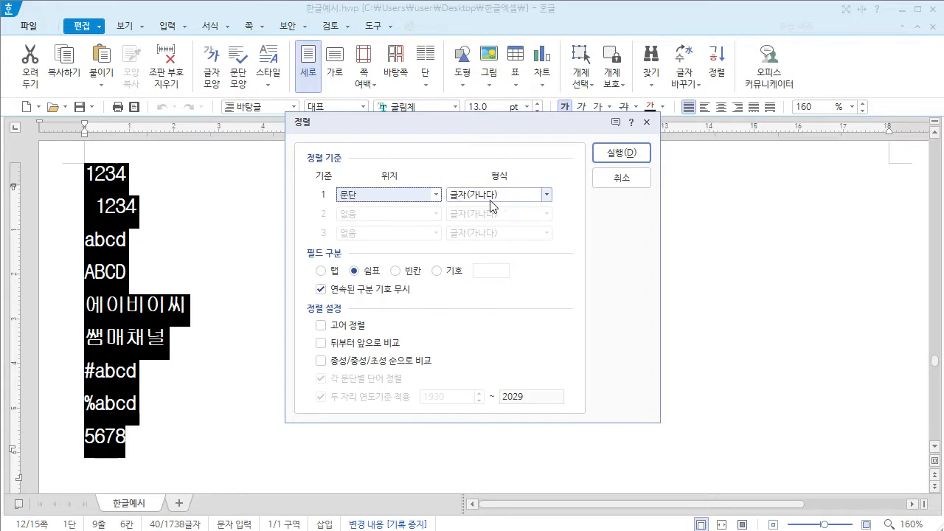
pyautogui.click(547, 195)
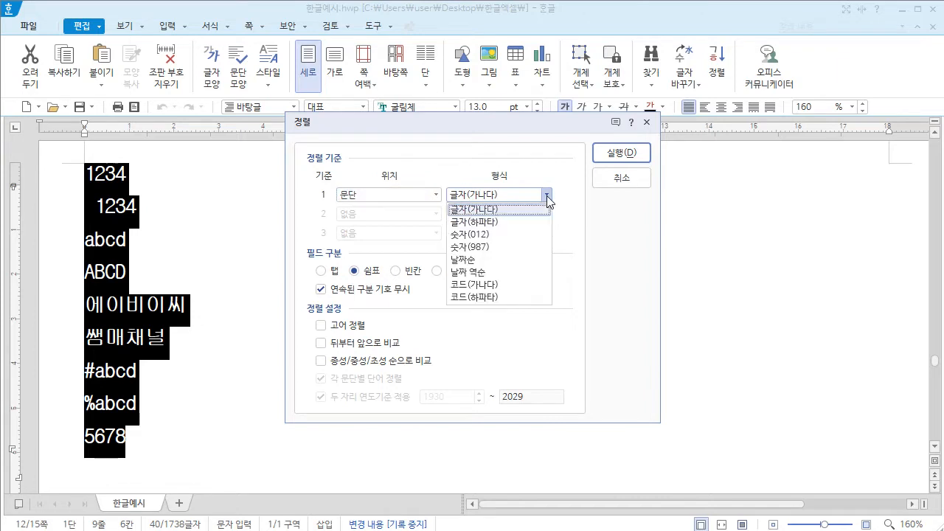
pyautogui.click(495, 212)
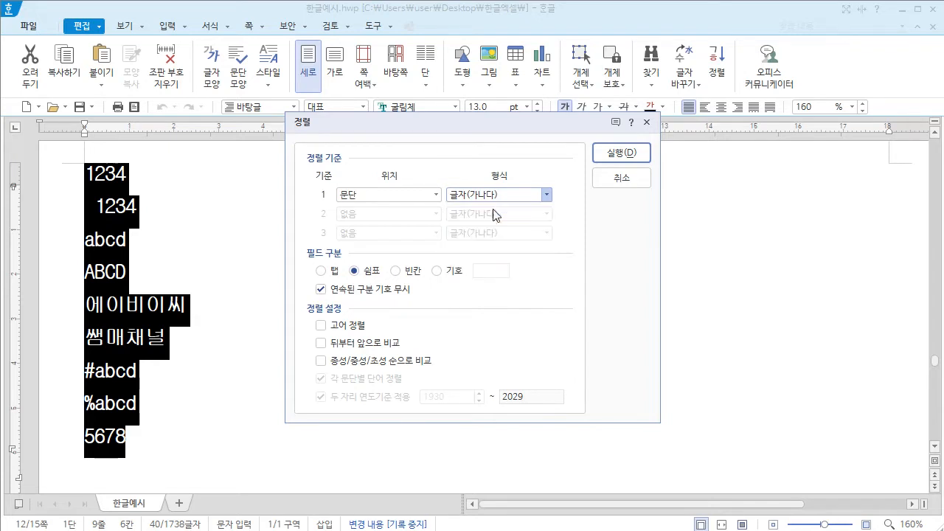
pyautogui.click(622, 156)
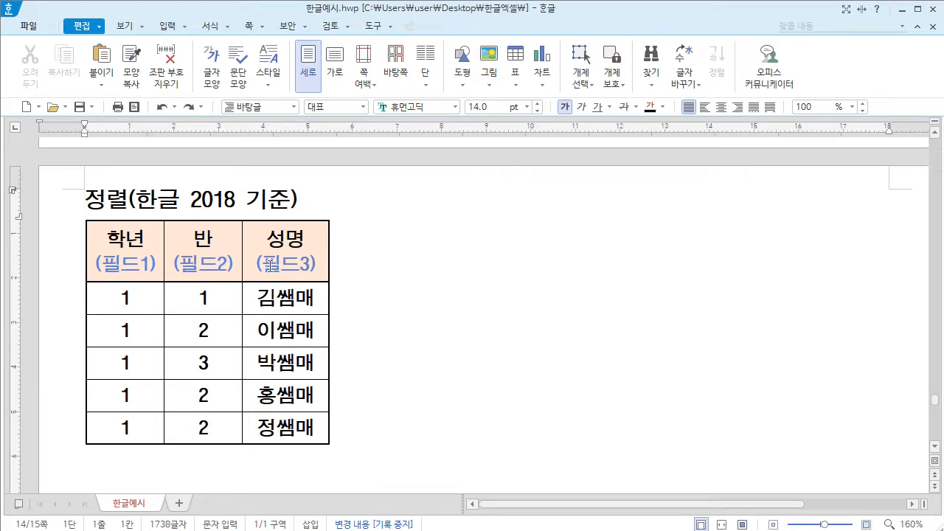
# Sort the five data rows of the 학년/반/성명 table by 필드2 in the 글자(가나다) format.
pyautogui.press('Down')
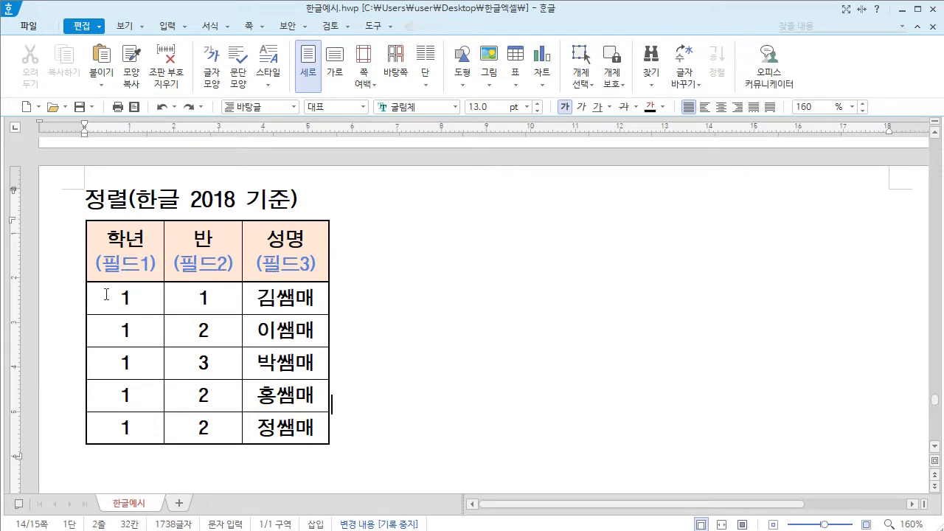
pyautogui.moveTo(107, 294); pyautogui.dragTo(285, 434)
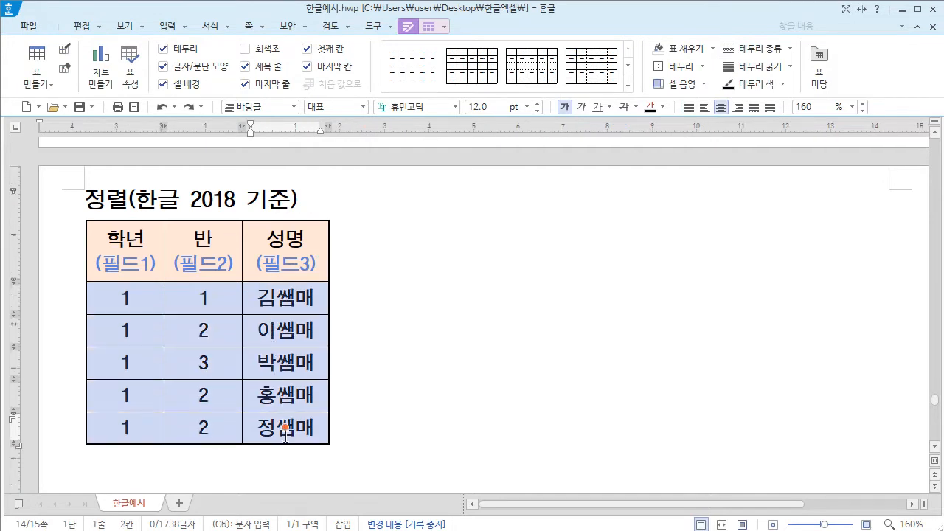
pyautogui.click(99, 27)
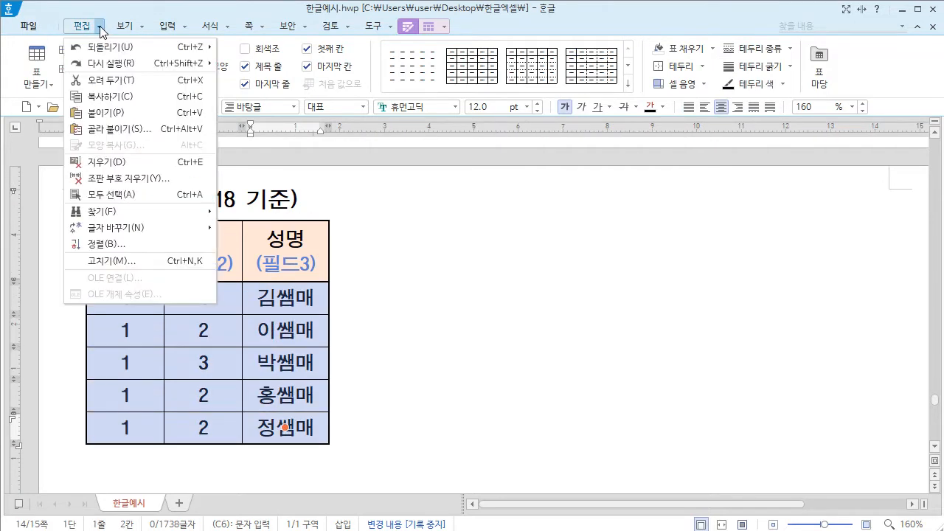
pyautogui.click(118, 245)
pyautogui.moveTo(327, 128); pyautogui.dragTo(382, 154)
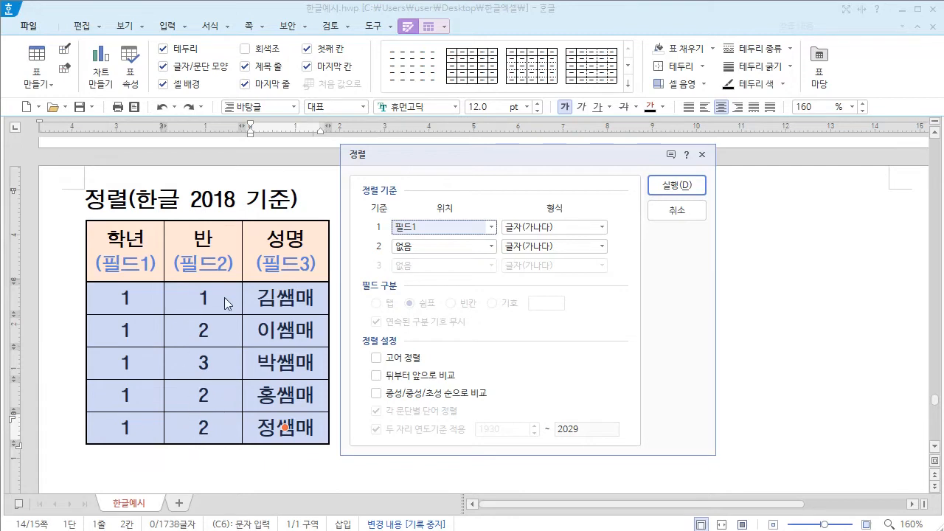
pyautogui.click(493, 229)
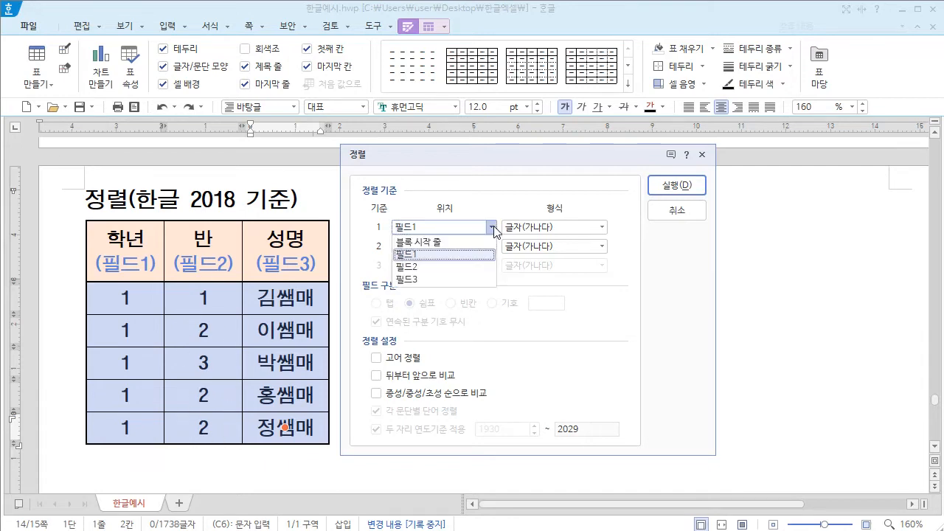
pyautogui.click(425, 266)
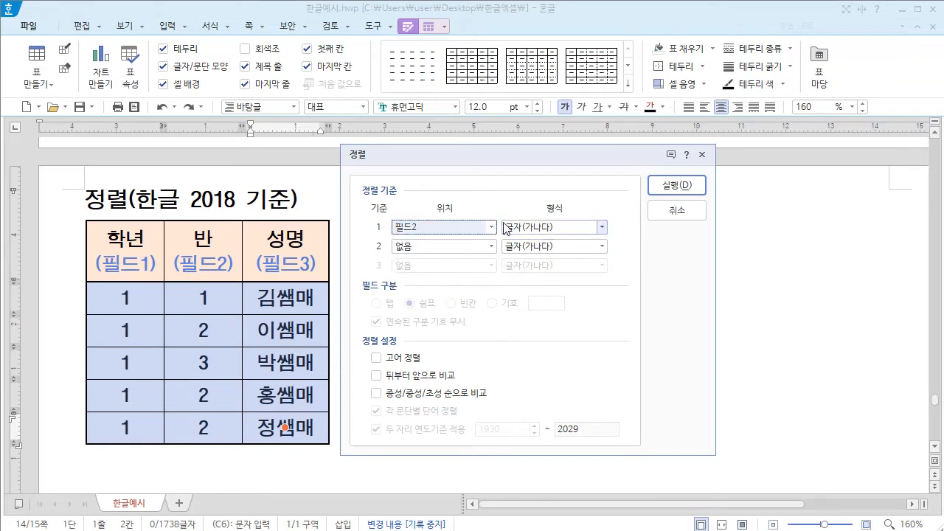
pyautogui.click(603, 228)
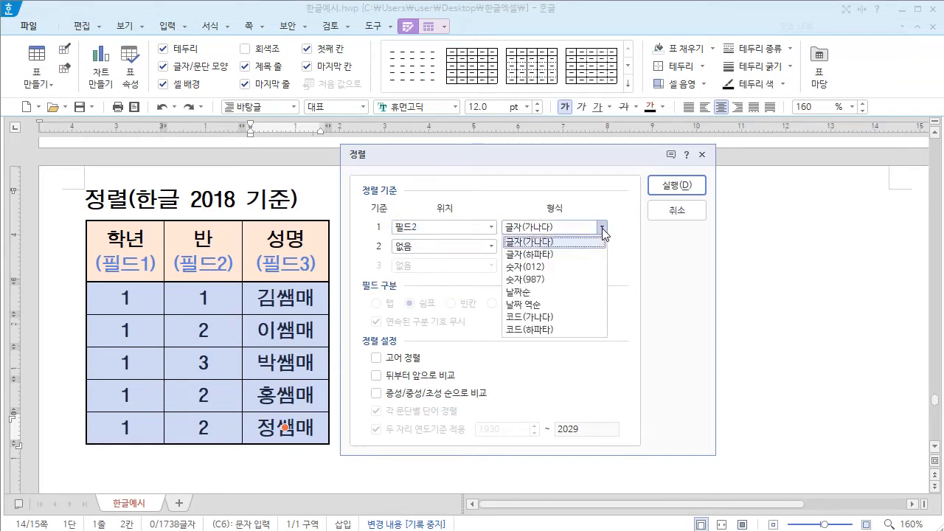
pyautogui.click(549, 243)
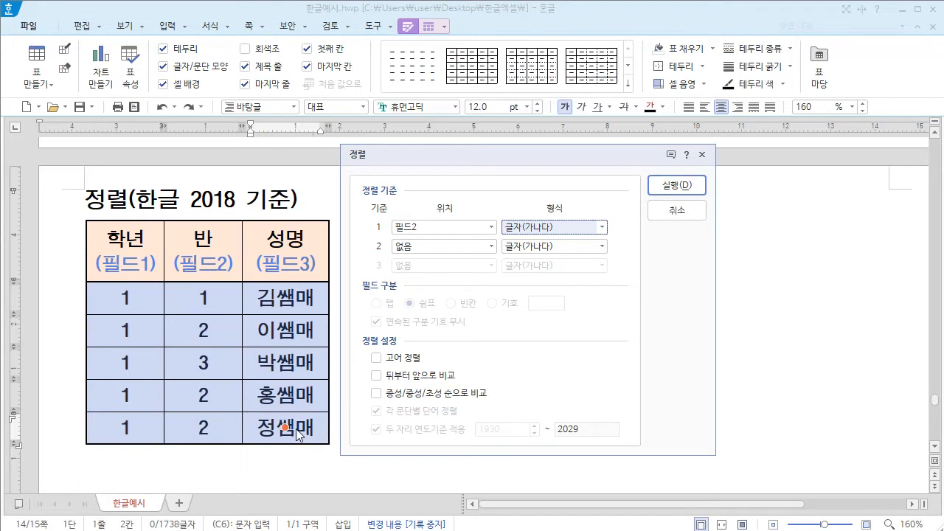
pyautogui.click(673, 189)
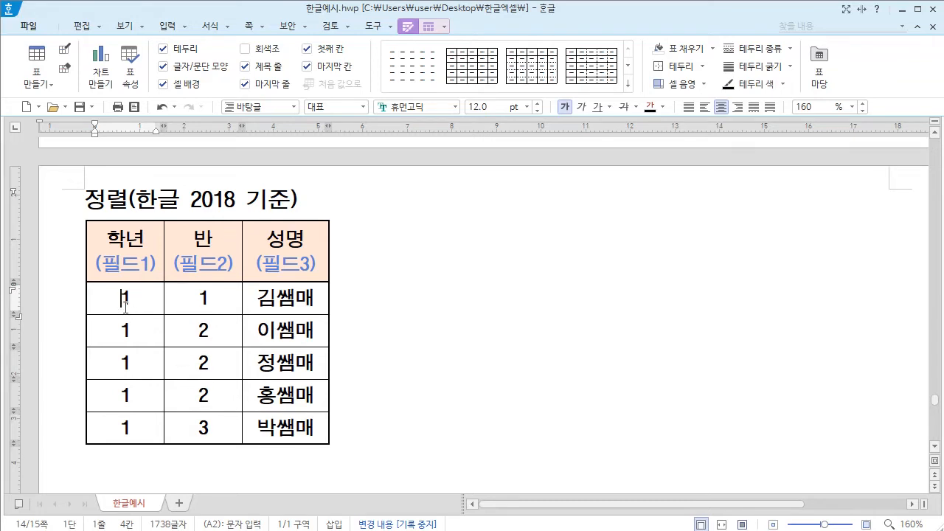
# Sort the table's data rows first by 필드2 in 글자(가나다) and second by 필드3 in 글자(하파타).
pyautogui.moveTo(100, 296); pyautogui.dragTo(293, 437)
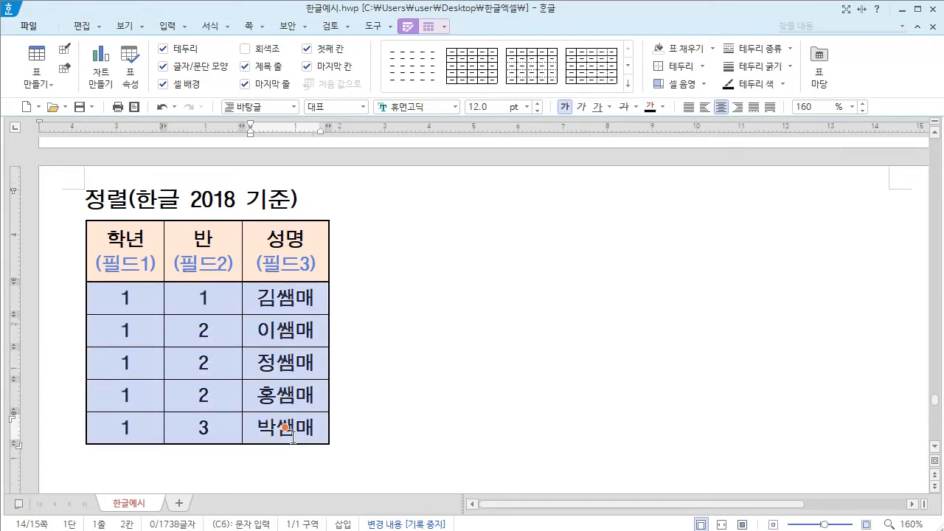
pyautogui.click(99, 27)
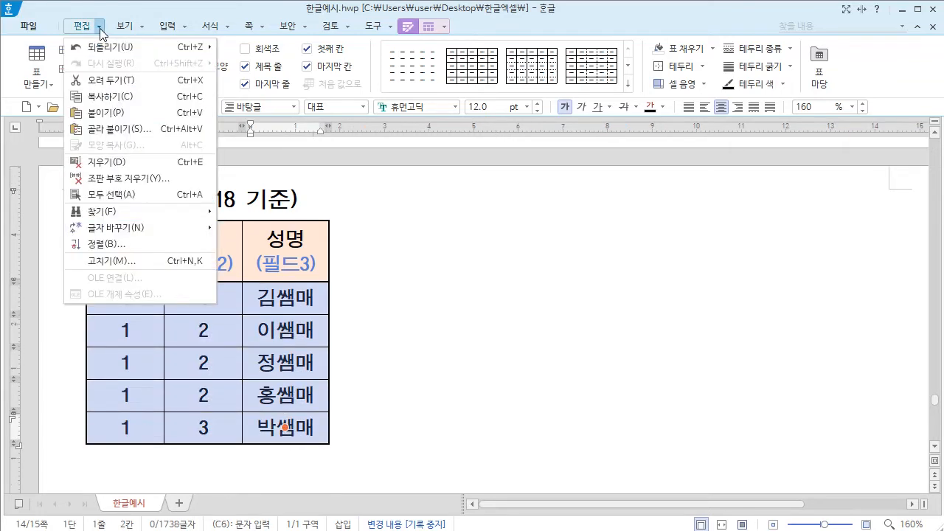
pyautogui.click(118, 248)
pyautogui.click(491, 227)
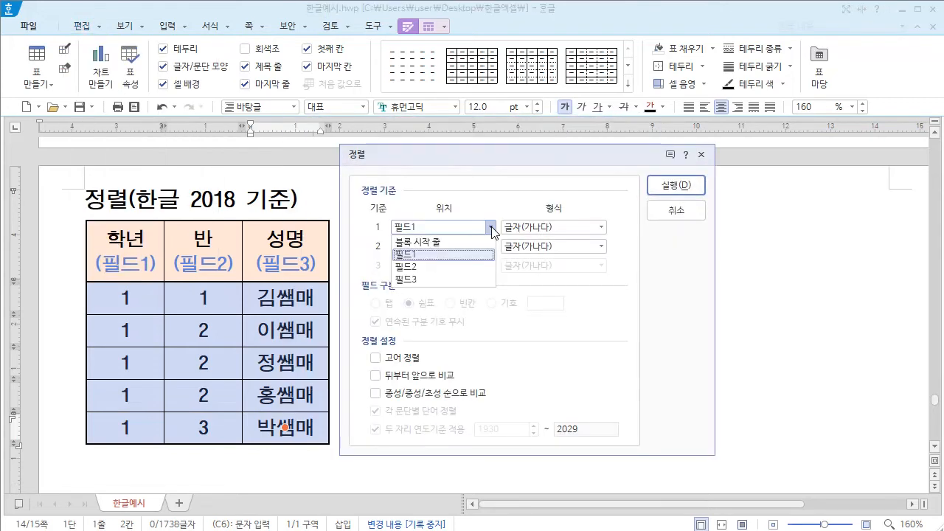
pyautogui.click(421, 272)
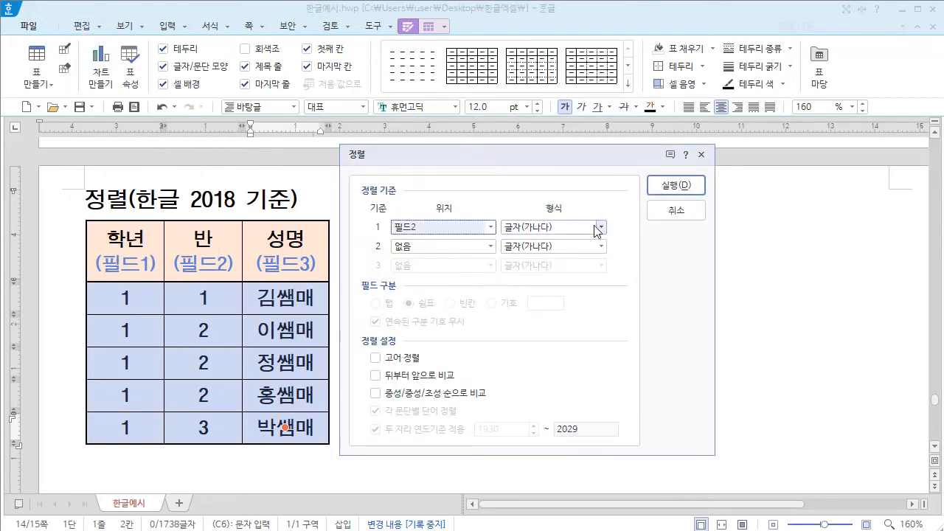
pyautogui.click(490, 247)
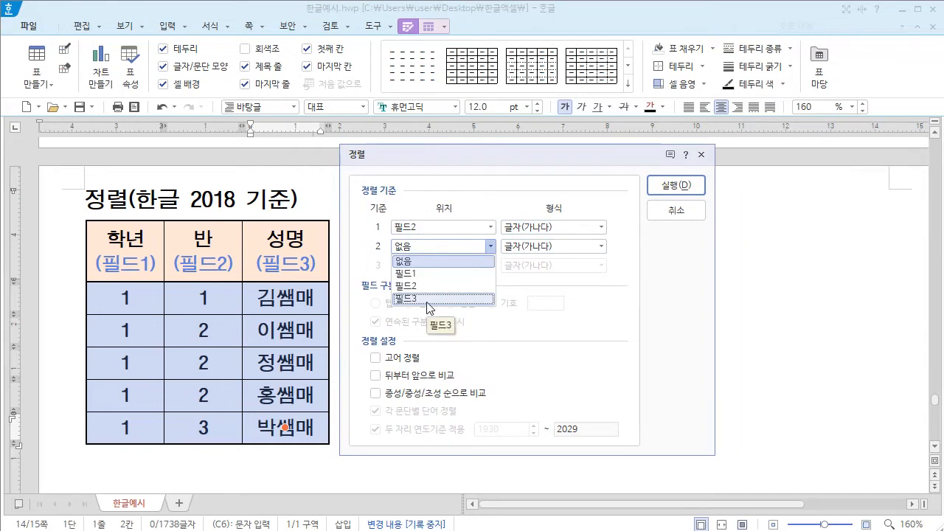
pyautogui.click(431, 301)
pyautogui.click(603, 246)
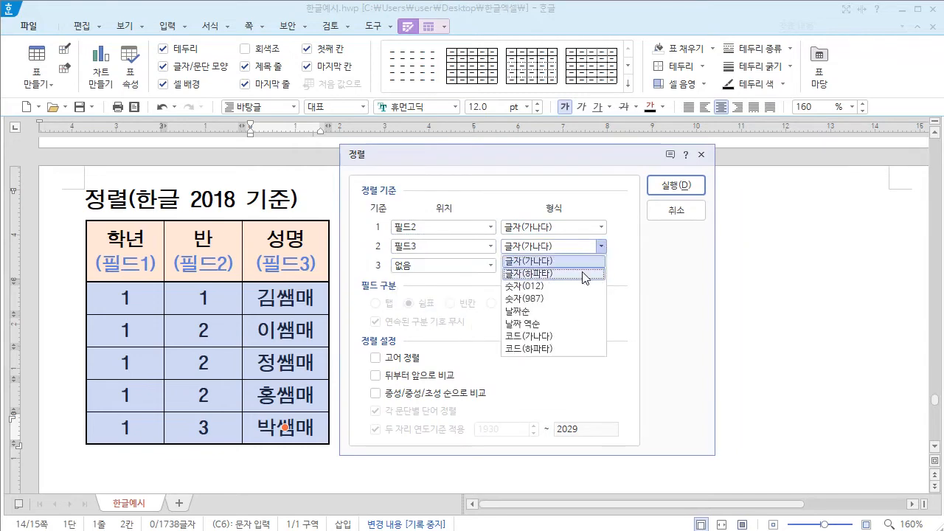
pyautogui.click(555, 274)
pyautogui.click(678, 189)
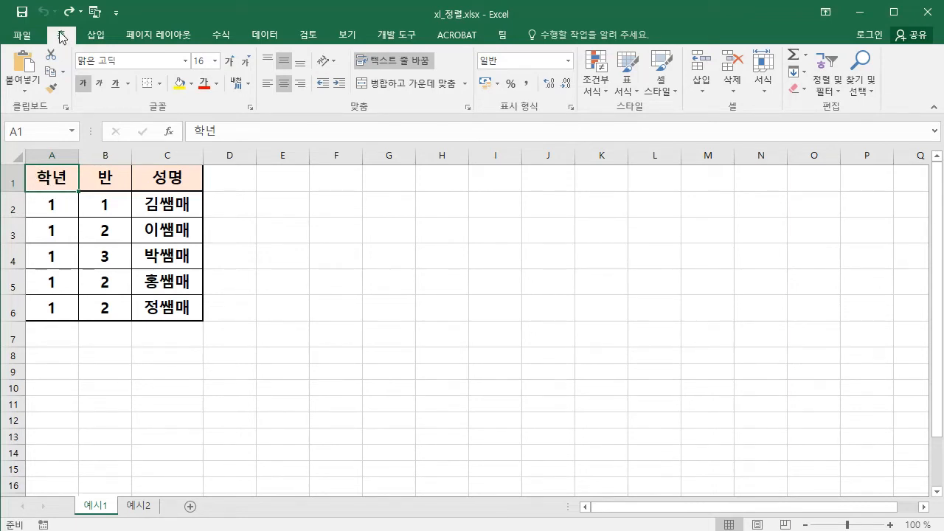
# Start a custom sort of the student table in Excel with the 반 column as the first sort key.
pyautogui.click(830, 93)
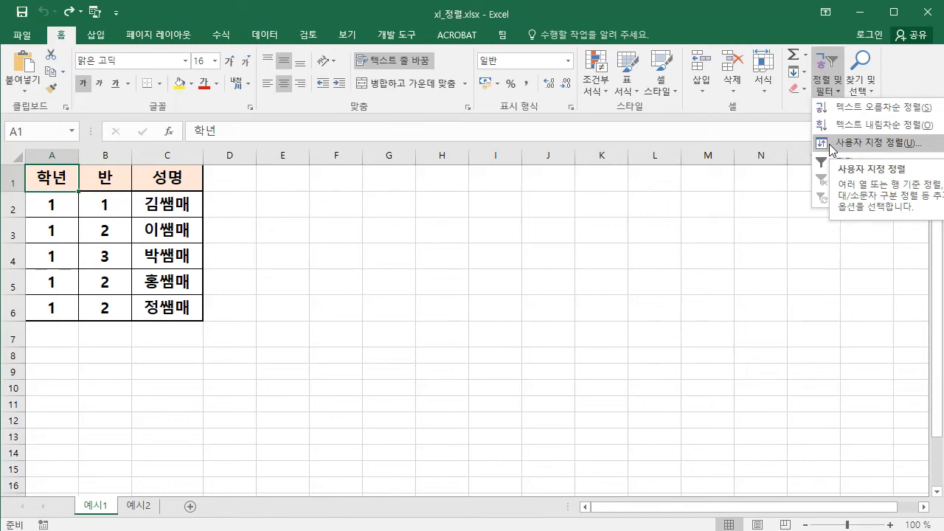
pyautogui.click(856, 143)
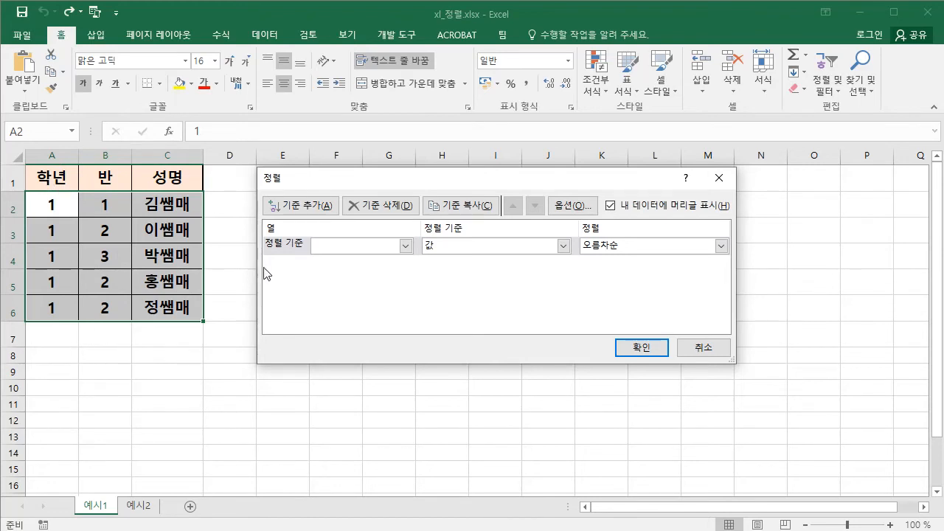
pyautogui.click(405, 245)
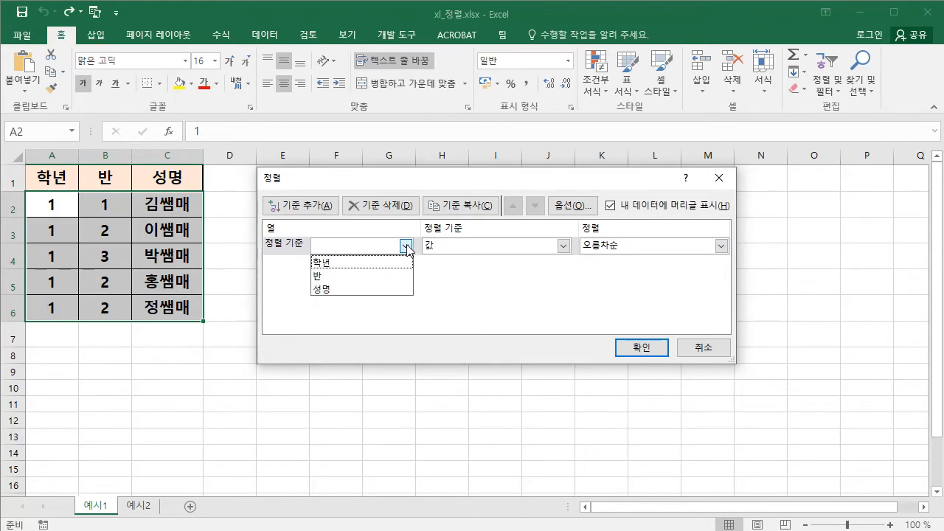
pyautogui.click(325, 275)
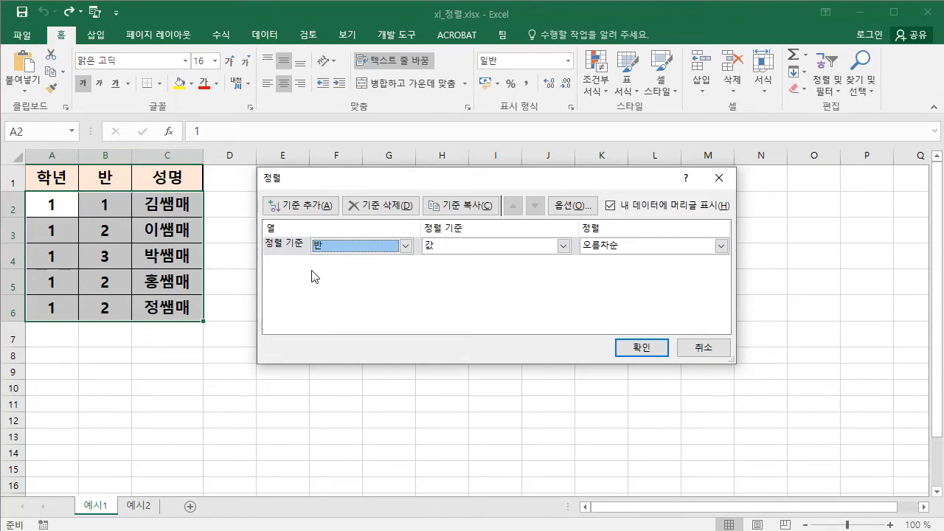
# Add a second sort level on the 성명 column and delete that level again.
pyautogui.click(305, 207)
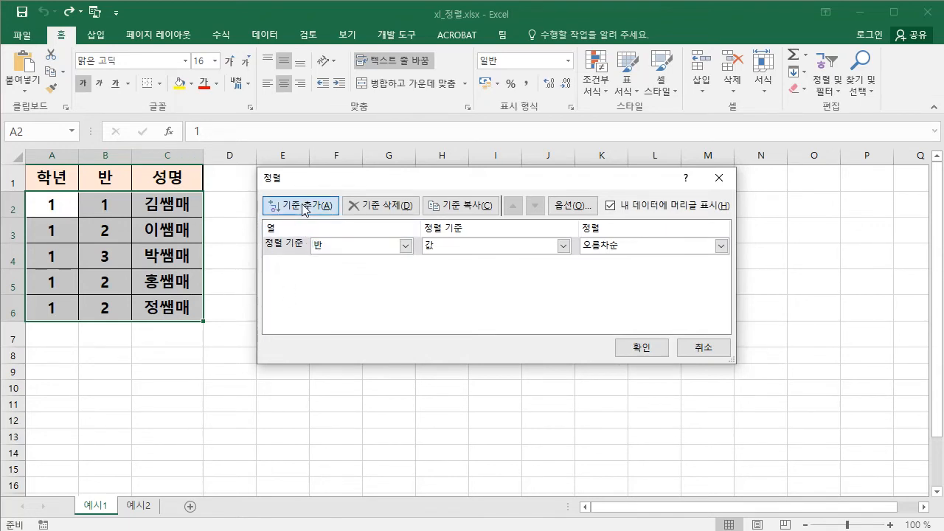
pyautogui.click(405, 264)
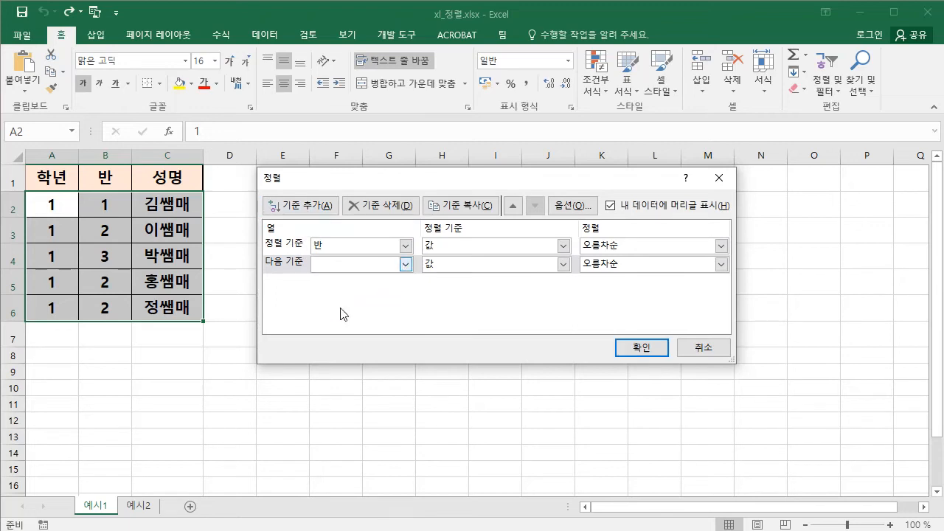
pyautogui.click(344, 311)
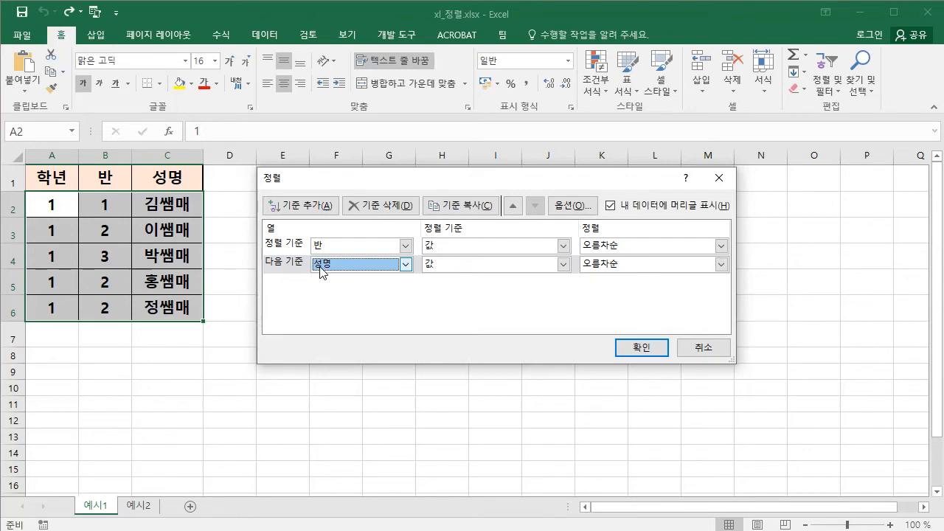
pyautogui.click(382, 206)
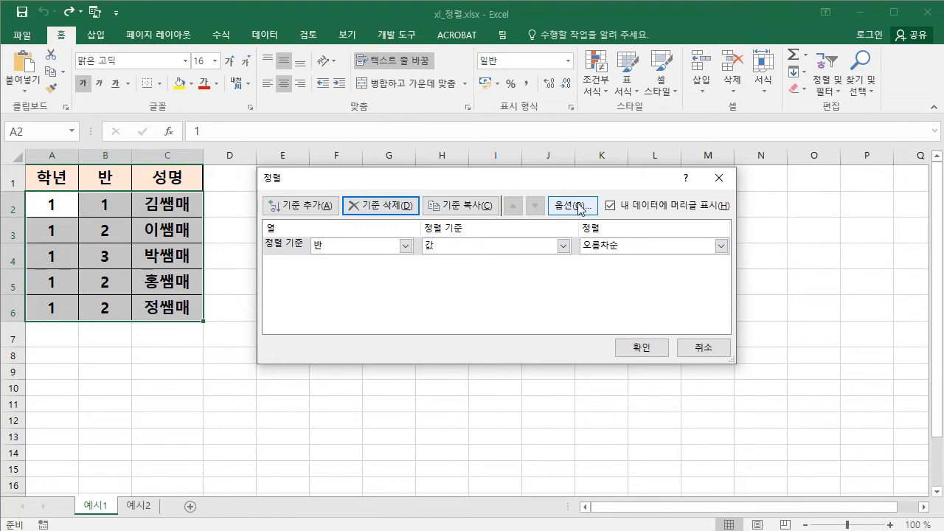
# Examine the sort options for case sensitivity and sort direction, and close them.
pyautogui.click(580, 206)
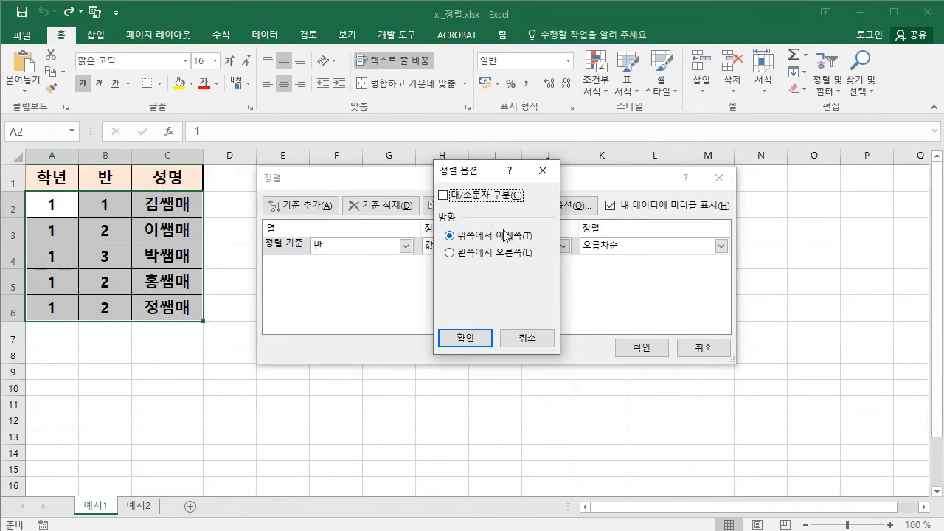
pyautogui.click(462, 340)
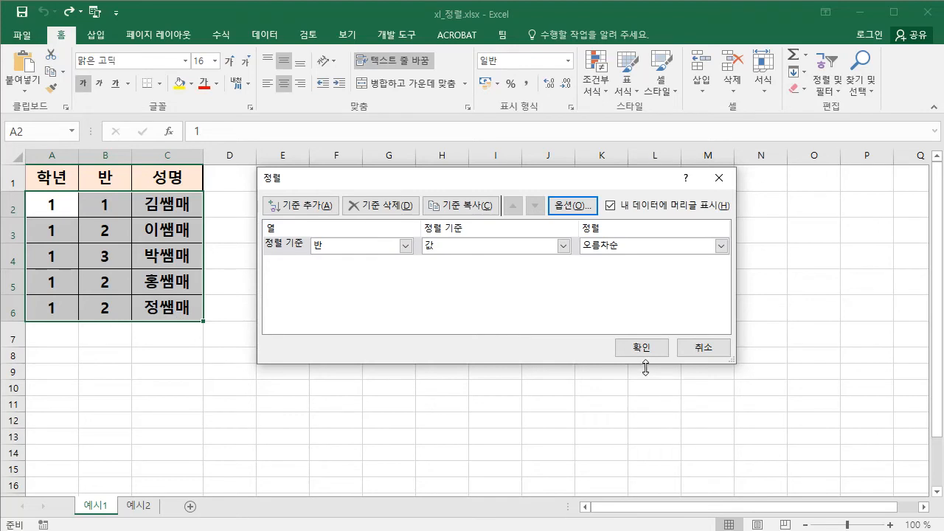
# Apply the ascending sort of the student table by the values in the 반 column.
pyautogui.click(642, 352)
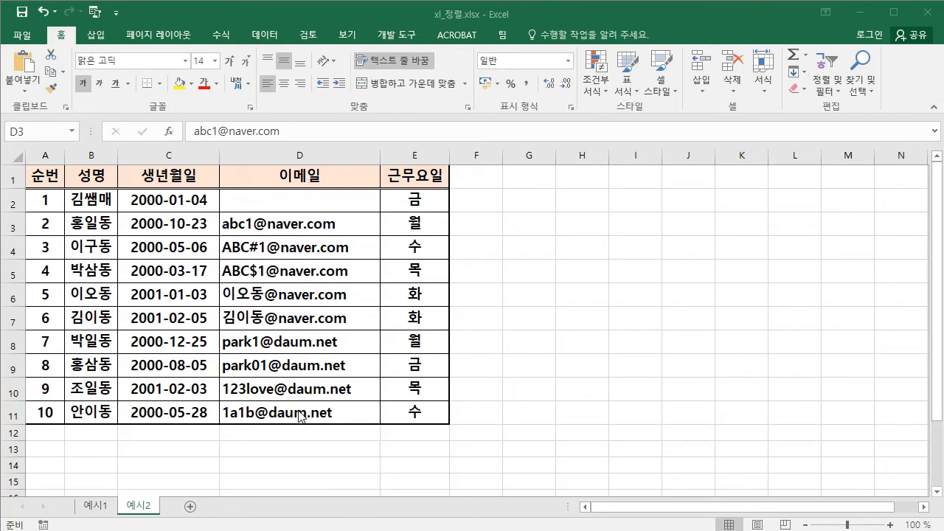
# Sort the table on the 예시2 sheet by the values in the 이메일 column in ascending order (오름차순).
pyautogui.click(296, 178)
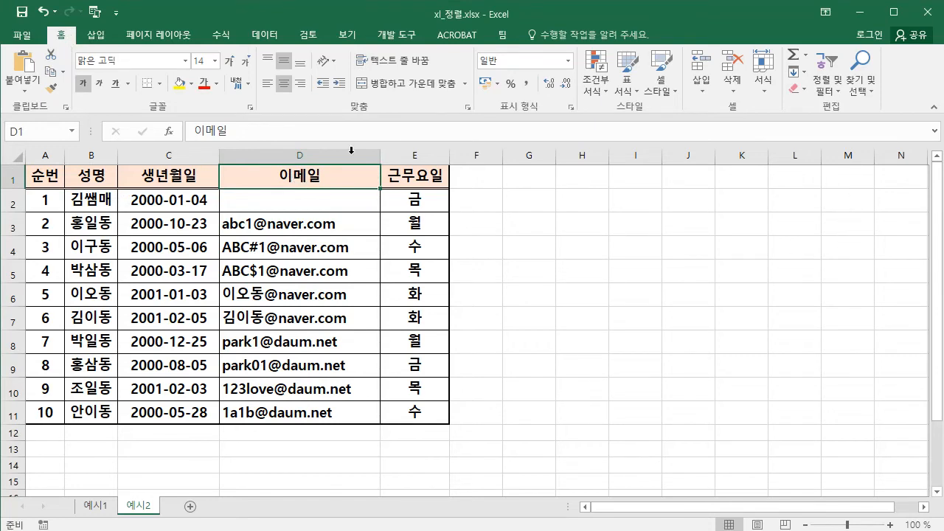
pyautogui.click(828, 82)
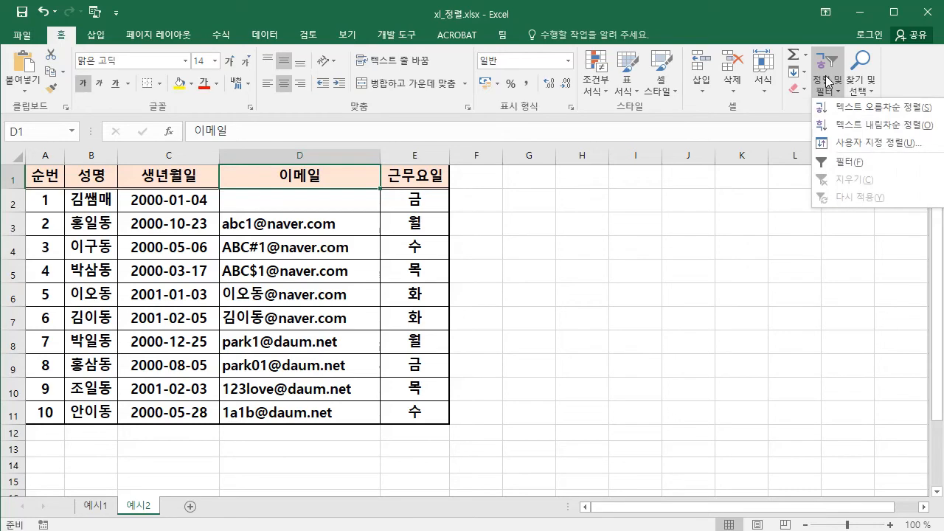
pyautogui.click(850, 148)
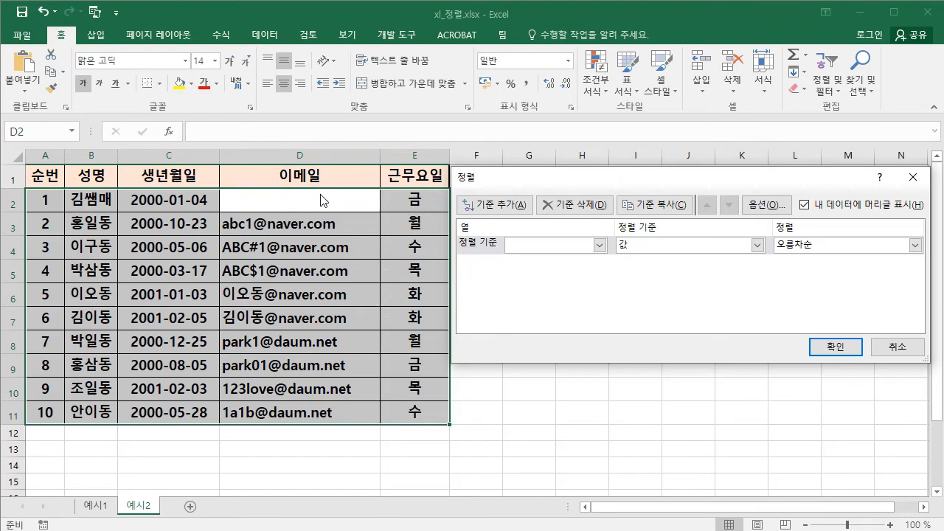
pyautogui.click(599, 245)
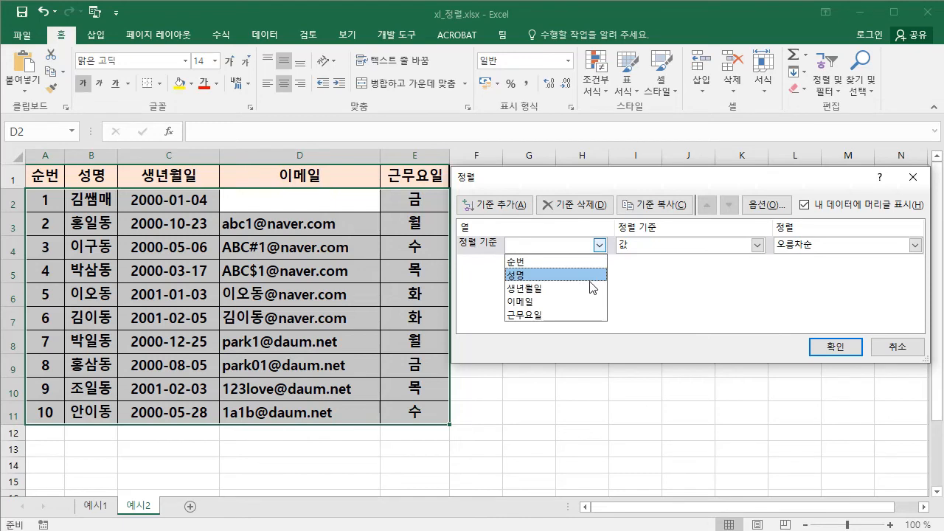
pyautogui.click(543, 302)
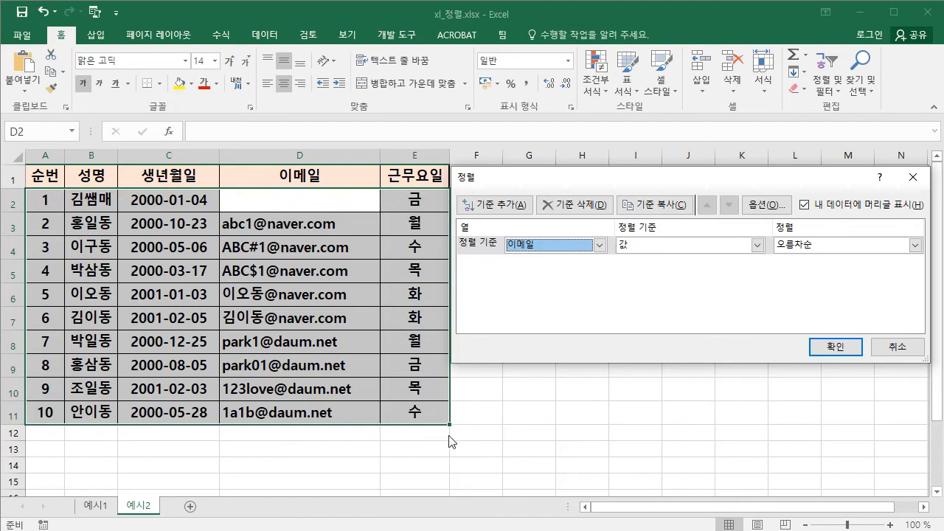
pyautogui.click(836, 347)
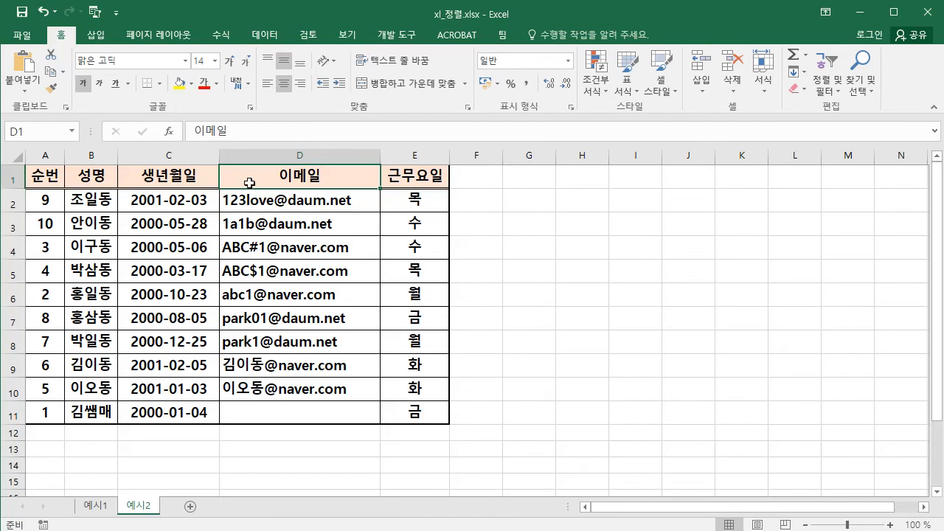
# Start another custom sort of the 예시2 table with the 근무요일 column as the sort key.
pyautogui.click(190, 177)
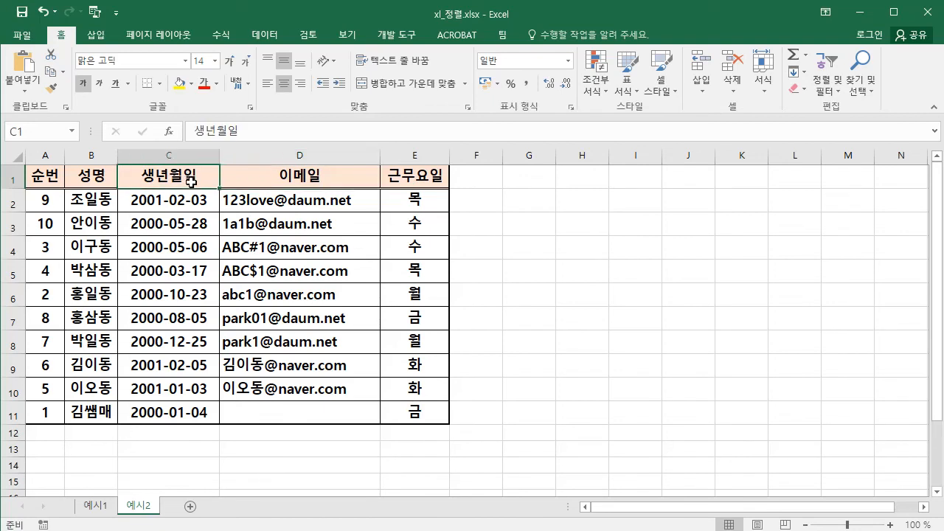
pyautogui.click(824, 92)
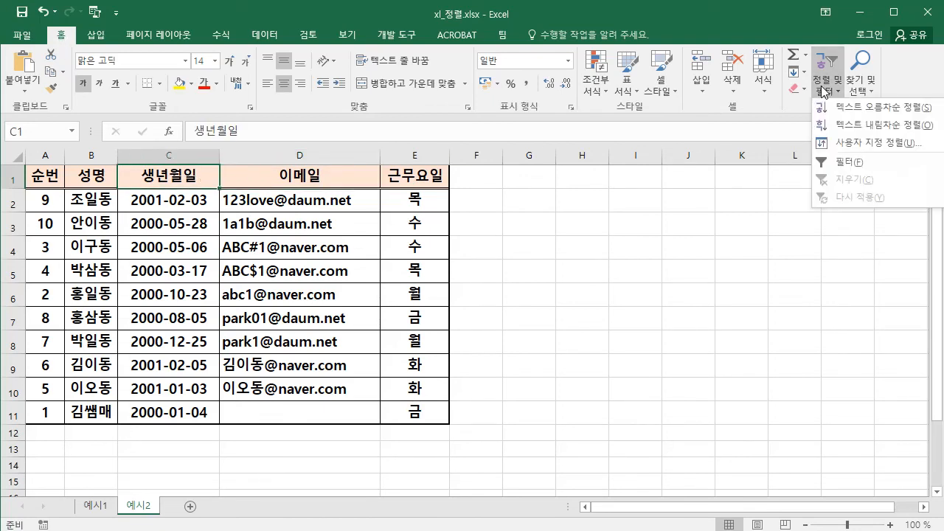
pyautogui.click(842, 143)
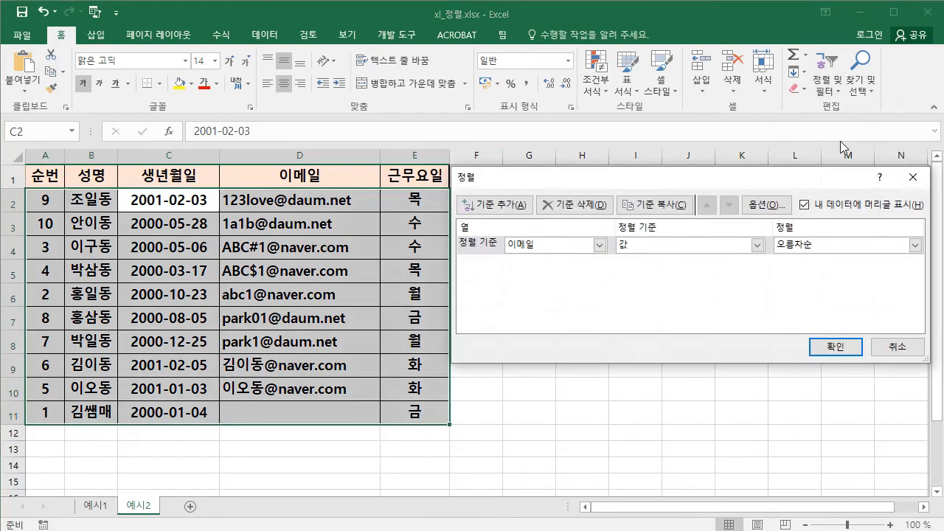
pyautogui.click(599, 245)
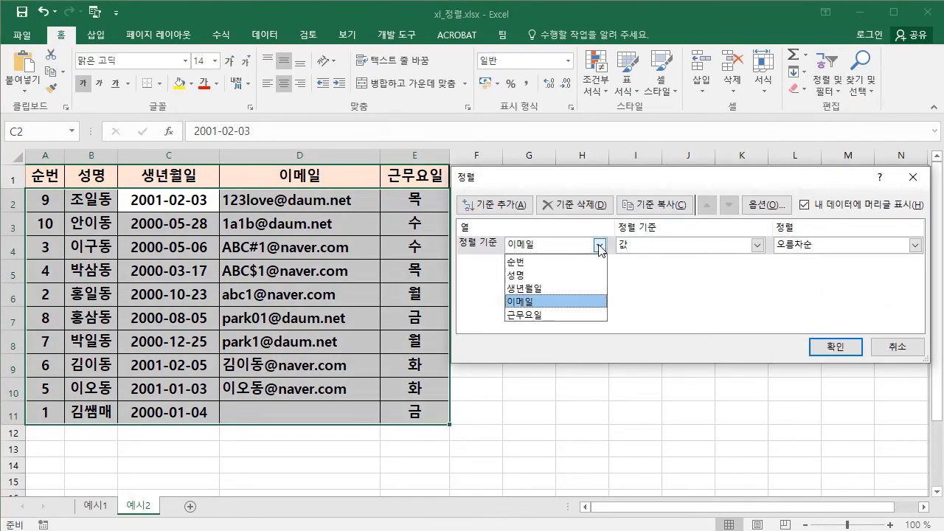
pyautogui.click(548, 315)
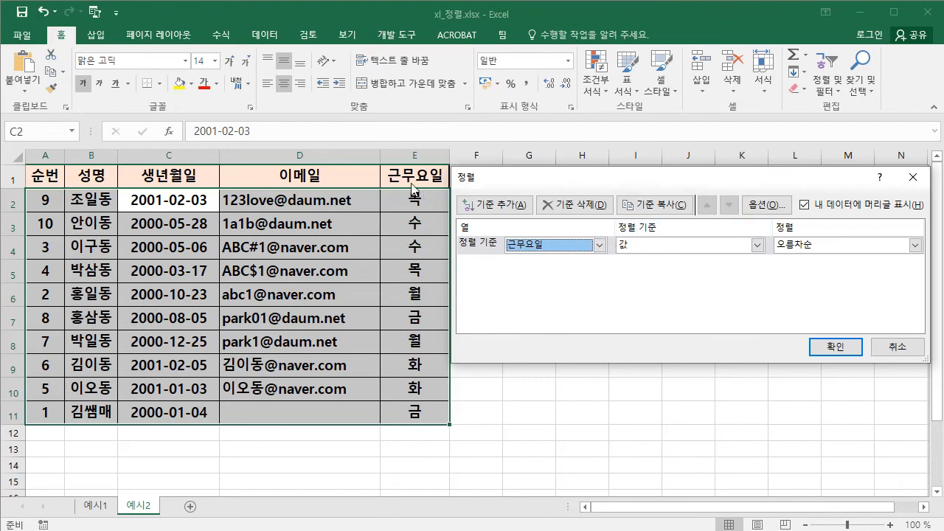
# Set the 근무요일 sort order to the custom list 일, 월, 화, 수, 목, 금, 토 and apply the sort.
pyautogui.click(914, 245)
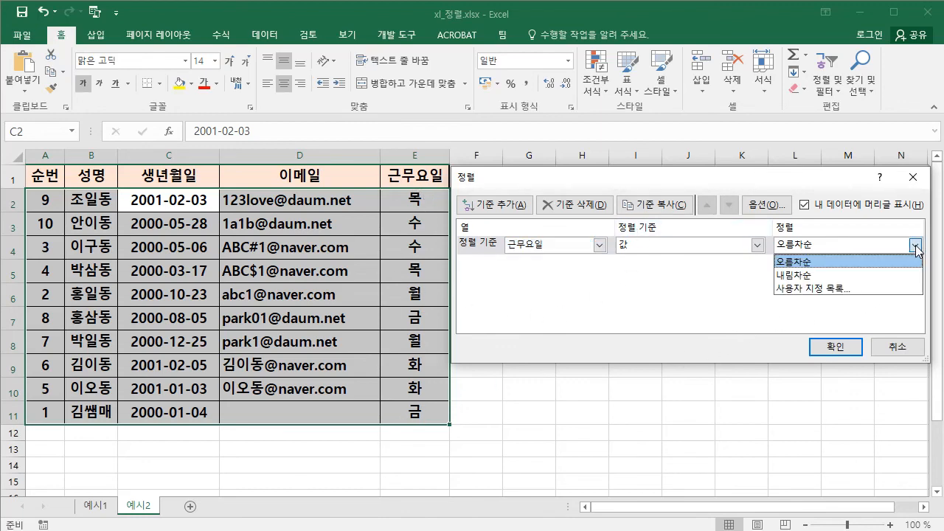
pyautogui.click(823, 288)
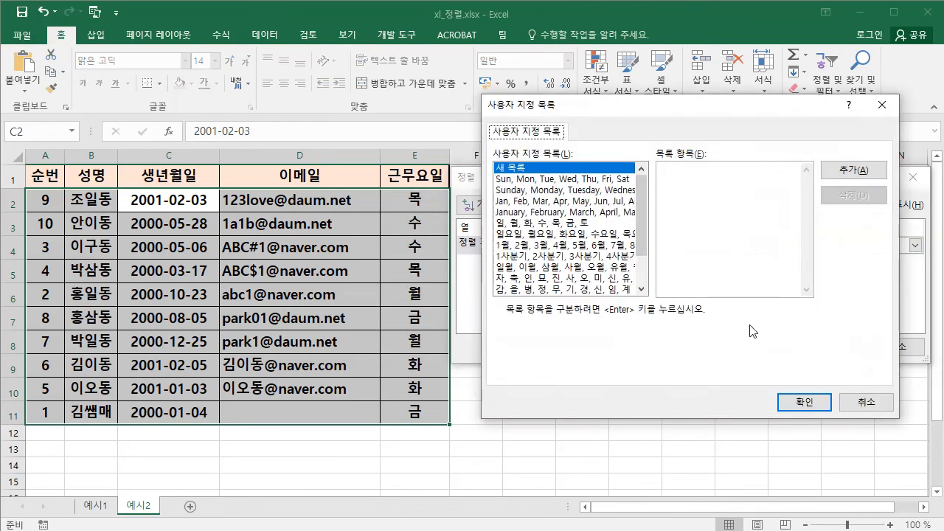
pyautogui.click(555, 224)
pyautogui.click(797, 403)
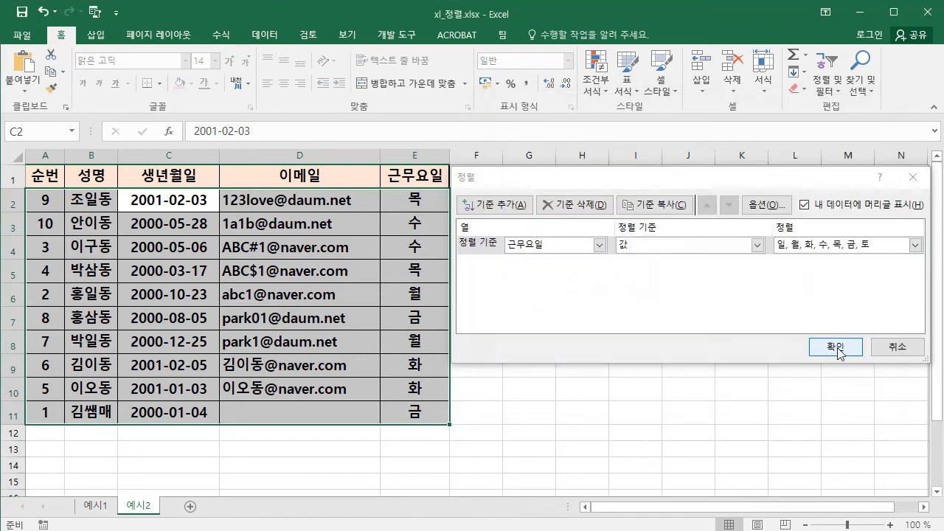
pyautogui.click(838, 352)
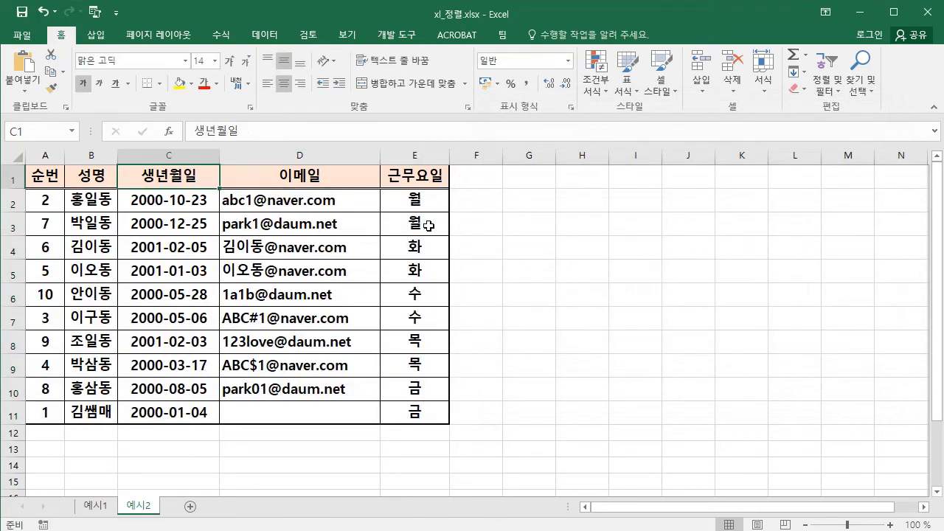